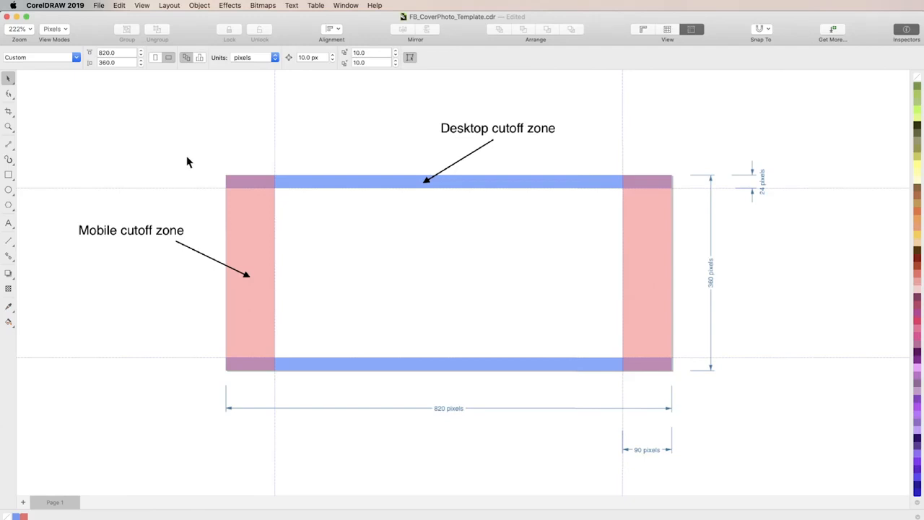
Step: Start a new document named FB_Cover_Photo using the Web preset
left_click(98, 5)
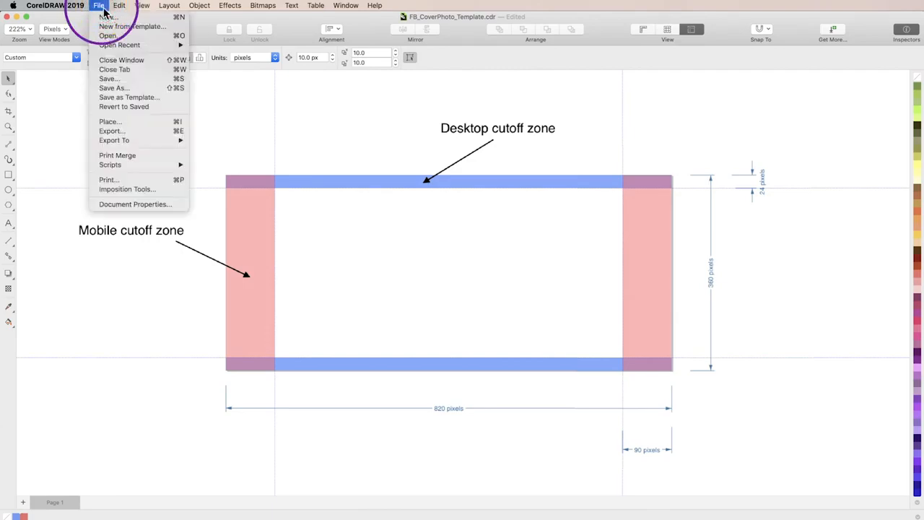
left_click(114, 18)
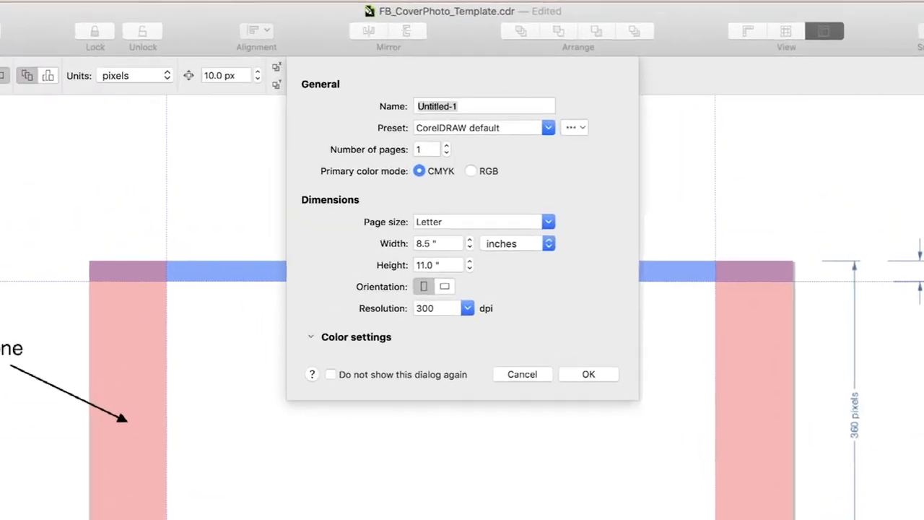
type("FB_Cover_Photo")
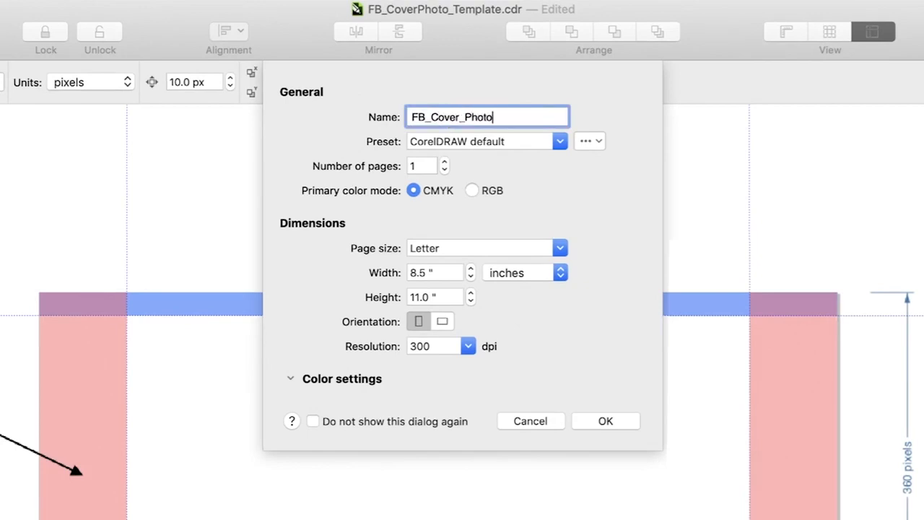
left_click(562, 141)
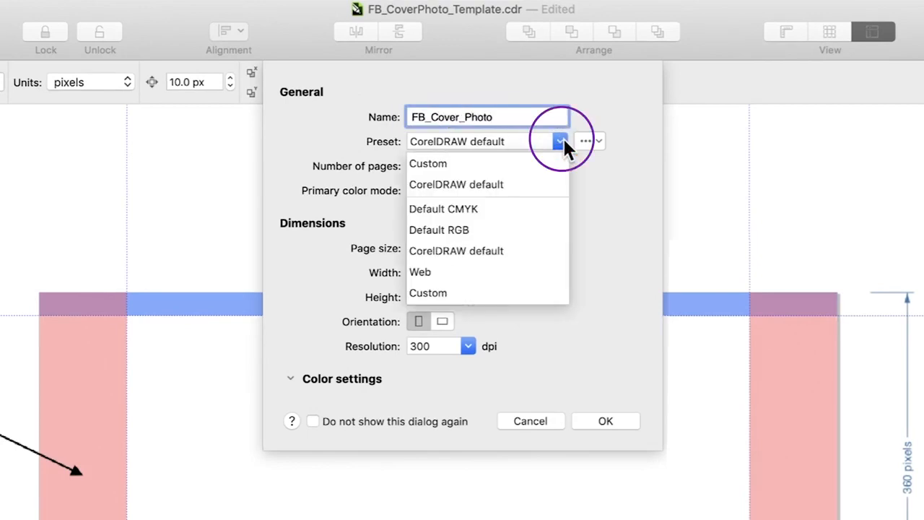
left_click(431, 272)
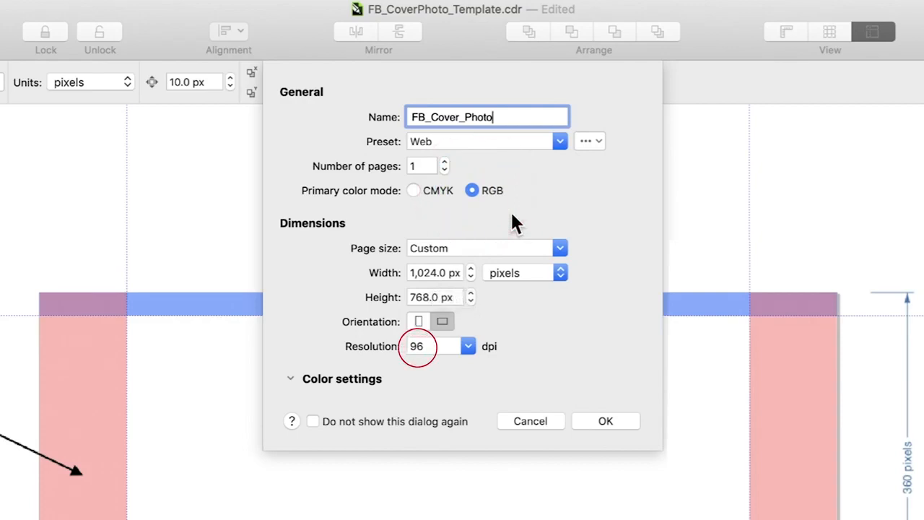
Step: Set the new document's page size to 820 px wide by 360 px high and create it
left_click(428, 271)
type("820")
key("Tab")
type("360")
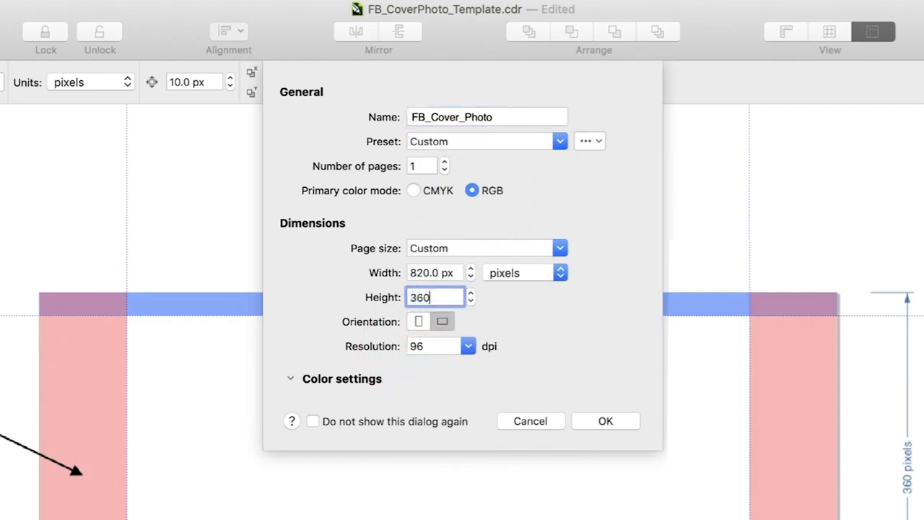
key("Return")
left_click(600, 420)
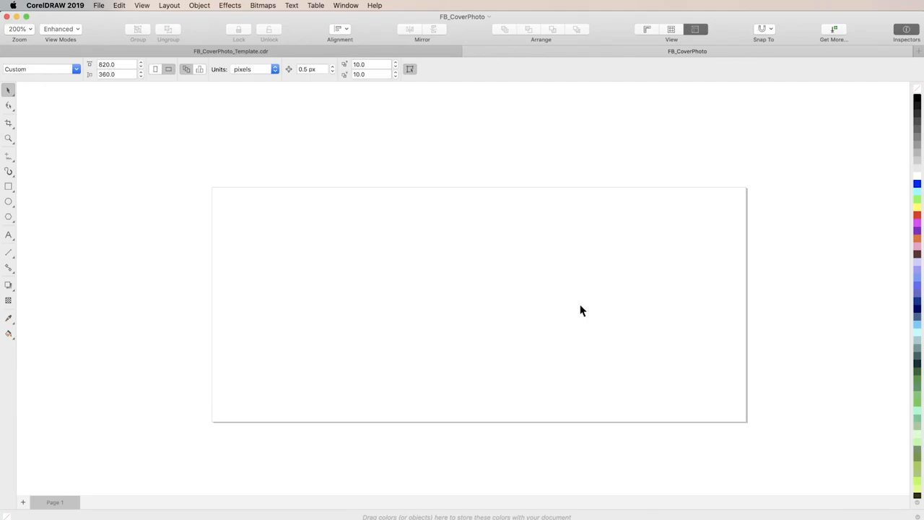
Step: Open the Guidelines inspector and add a horizontal guideline at y = 24 px
left_click(346, 5)
mouse_move(428, 87)
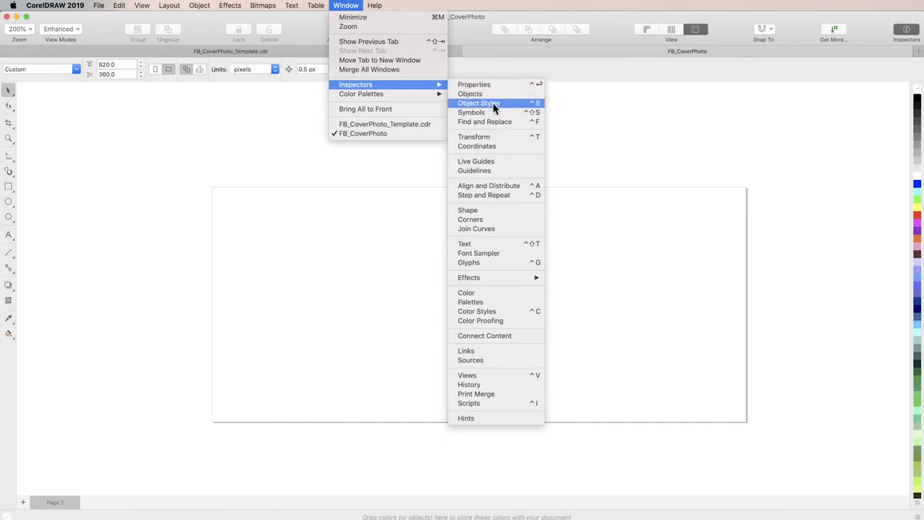
left_click(504, 170)
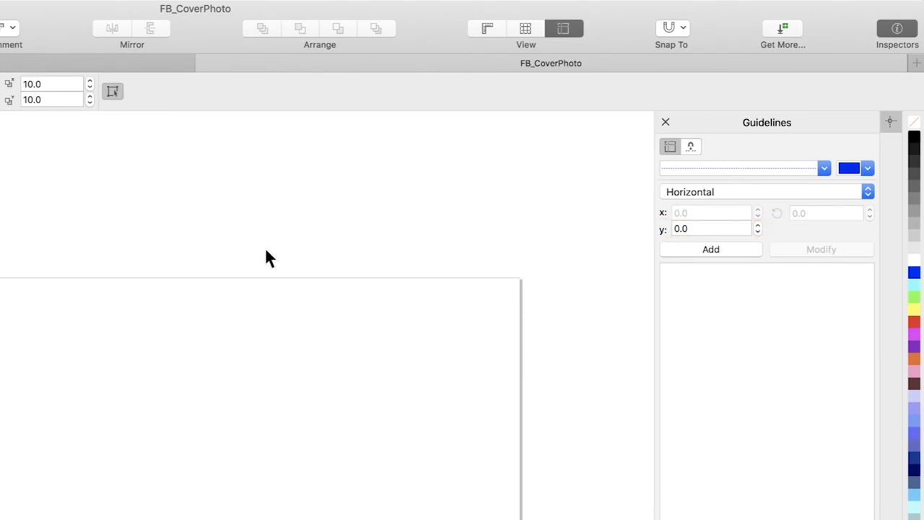
left_click(683, 228)
type("24")
left_click(705, 251)
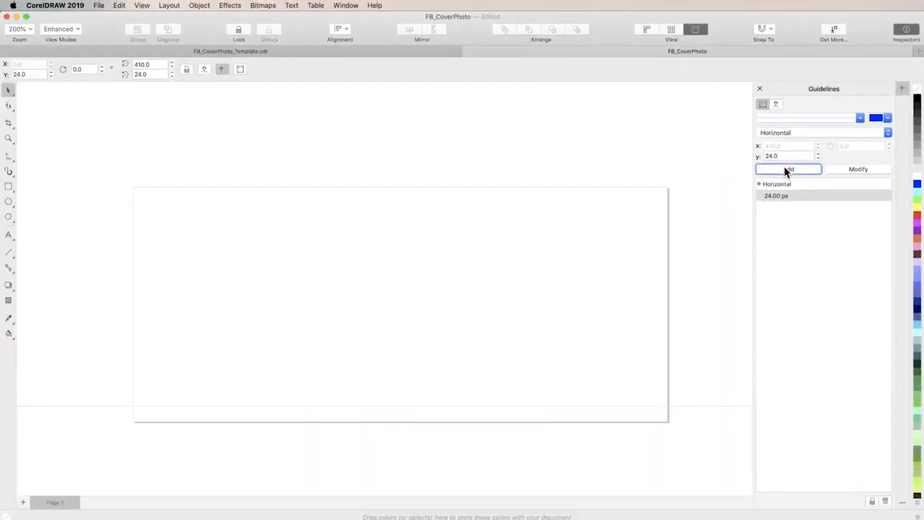
Step: Add a second horizontal guideline at y = 336 px, entered as 360-24
left_click(784, 156)
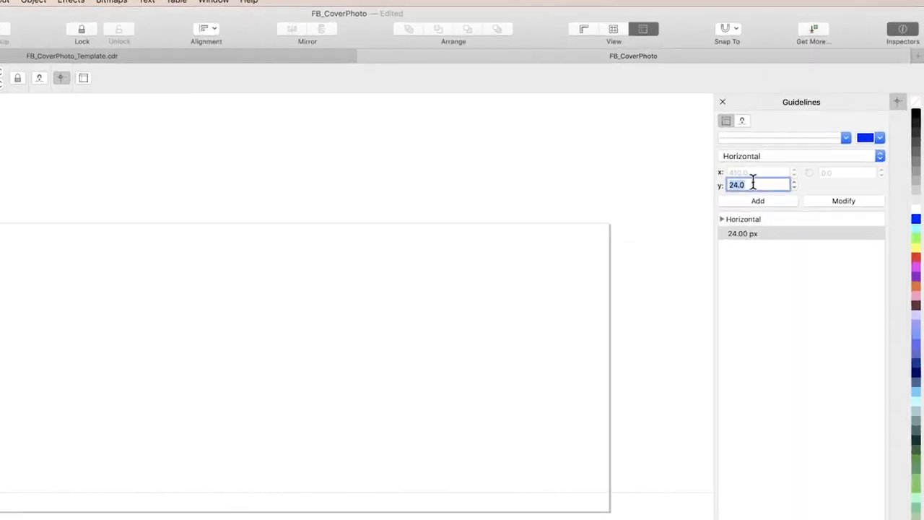
type("36")
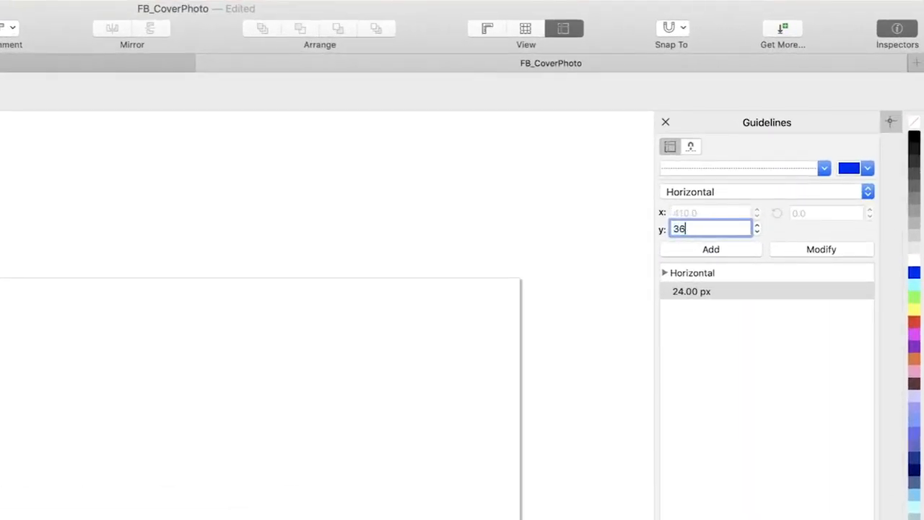
type("0-24")
key("Return")
left_click(708, 247)
Step: Switch the guideline type to Vertical and add a guideline at x = 90 px
left_click(772, 192)
left_click(767, 211)
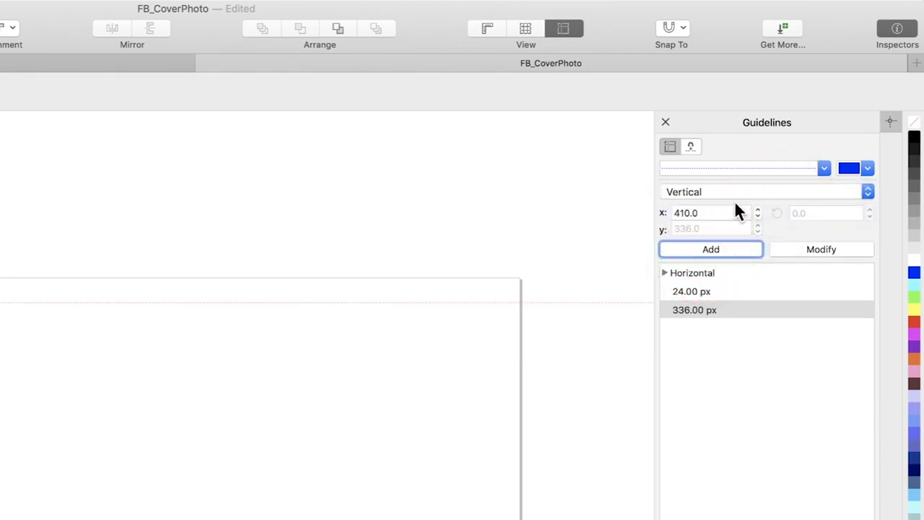
double_click(689, 214)
type("90")
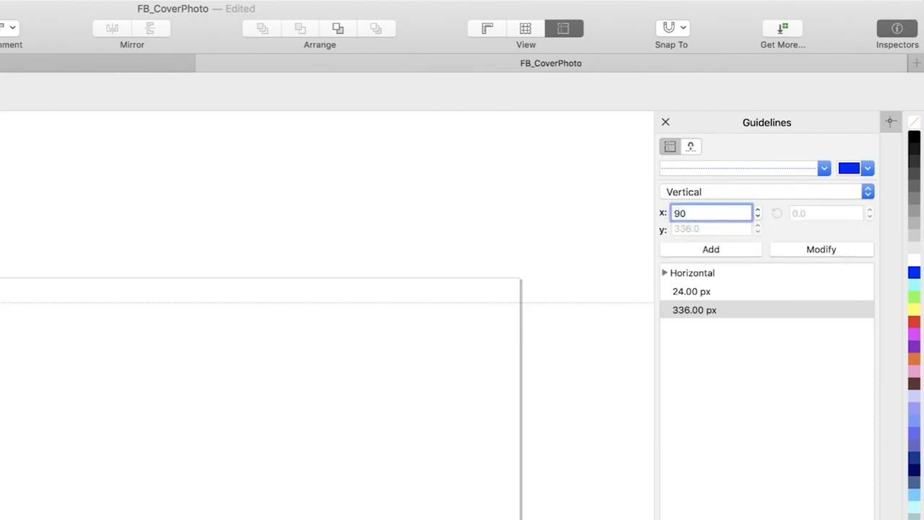
left_click(739, 245)
Step: Add a second vertical guideline at x = 730 px, entered as 820-90, and deselect it
double_click(707, 213)
type("820-")
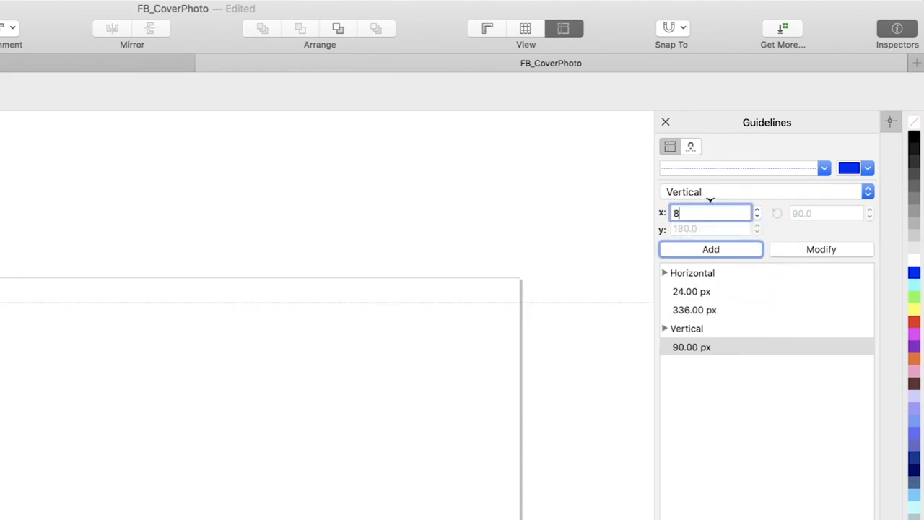
type("90")
key("Return")
left_click(728, 248)
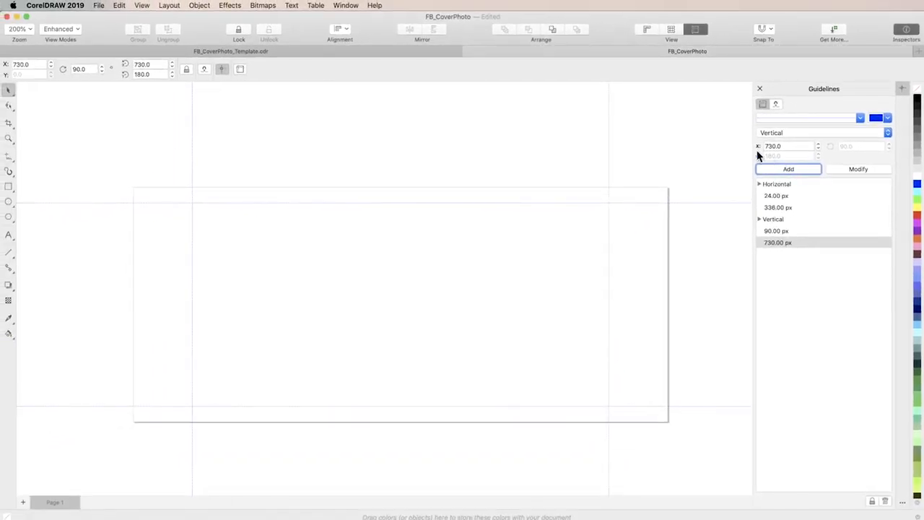
left_click(700, 154)
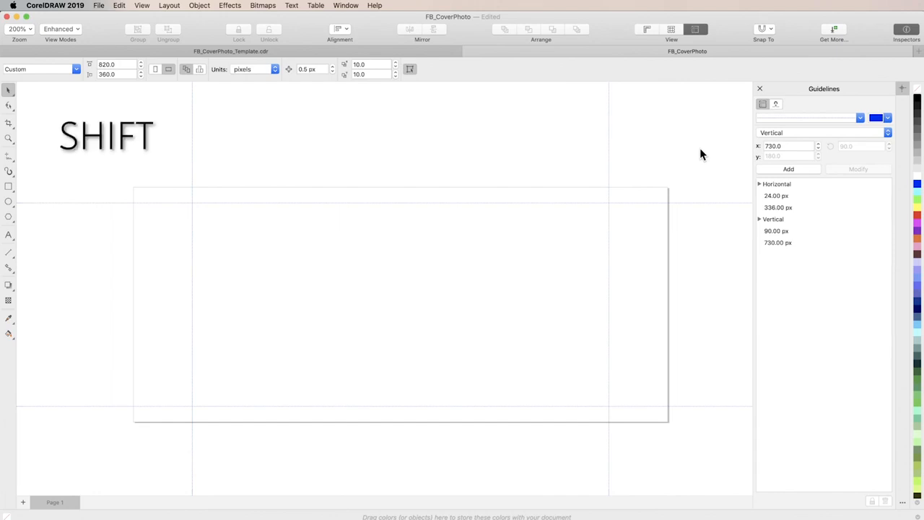
Step: Create a page-sized rectangle with the outline width set to None and a light gray fill, then deselect it
double_click(9, 187)
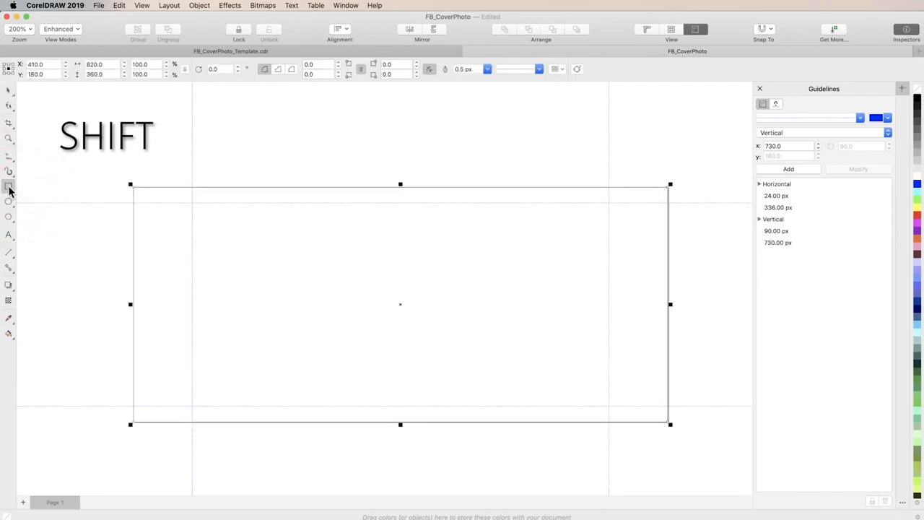
left_click(470, 69)
left_click(482, 83)
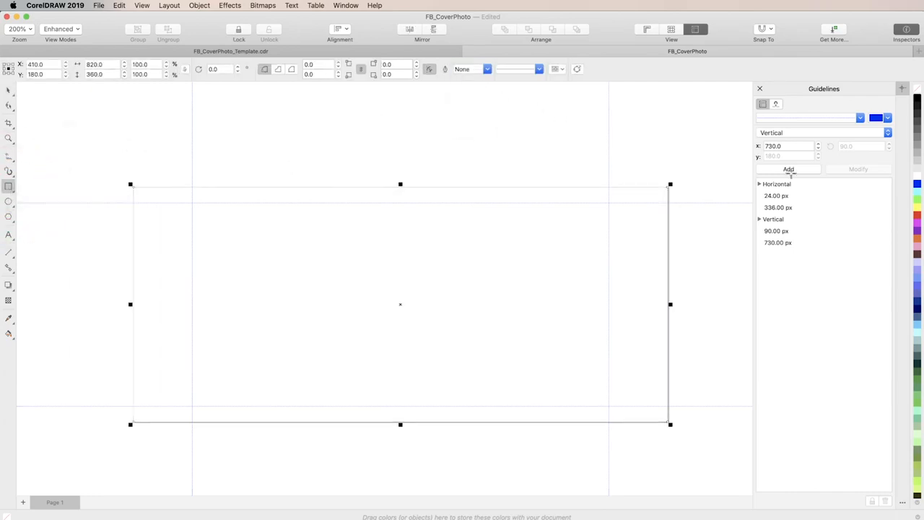
left_click(918, 173)
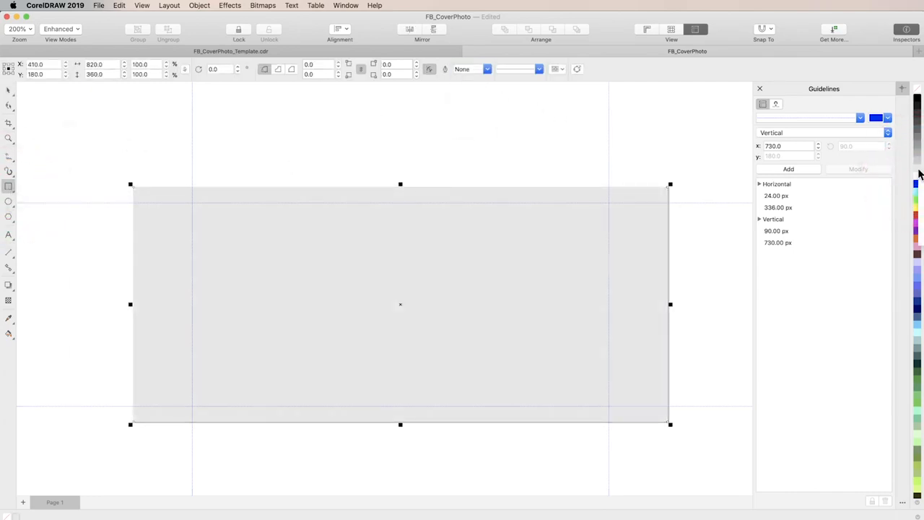
left_click(709, 147)
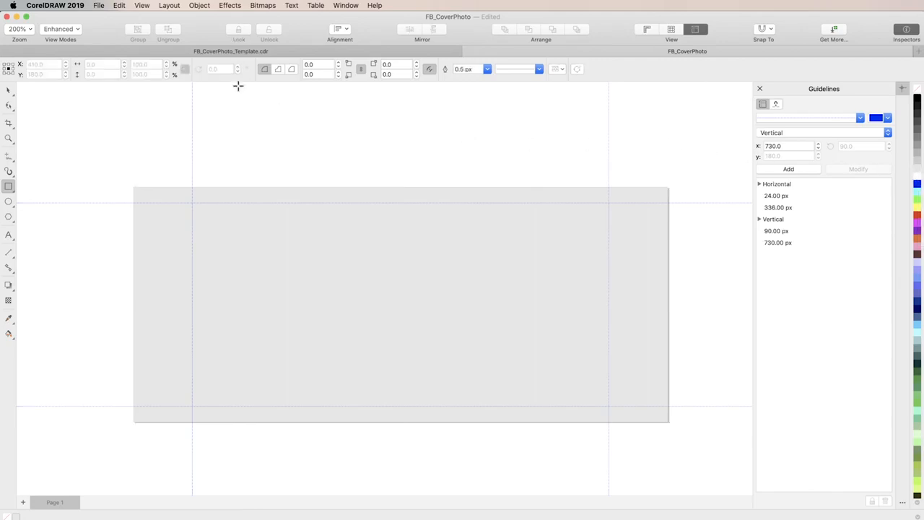
Step: Place the Cliffs-8588 copy image from the DISCOVERY_CENTER Facebook Cover Photo folder at its original size over the gray rectangle
left_click(101, 5)
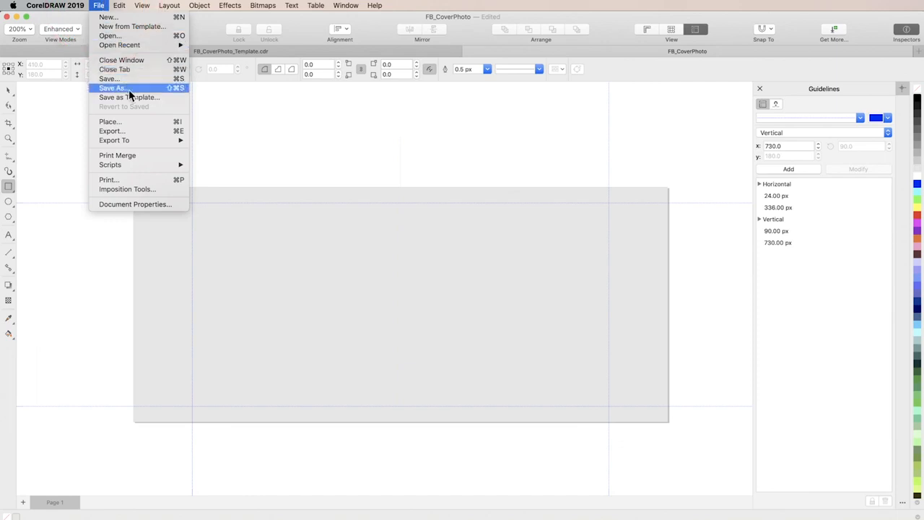
left_click(141, 121)
left_click(469, 239)
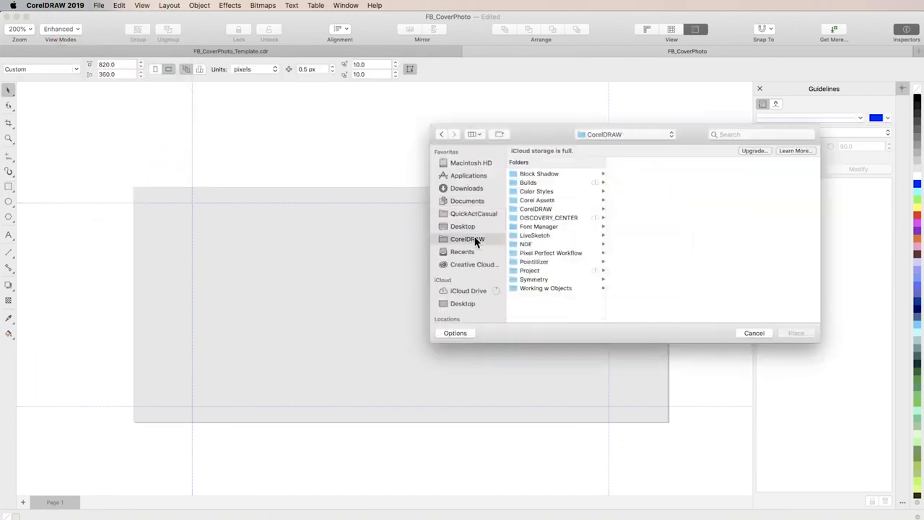
left_click(547, 218)
left_click(638, 192)
left_click(738, 197)
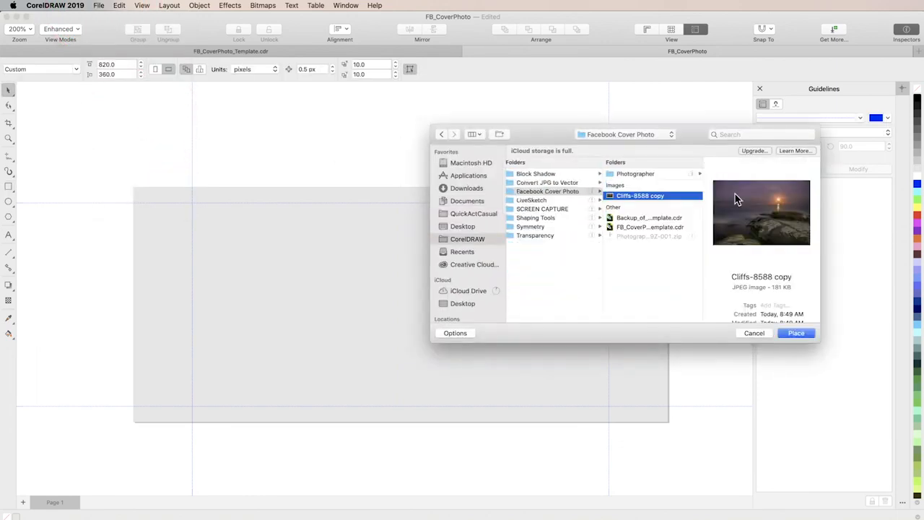
left_click(797, 334)
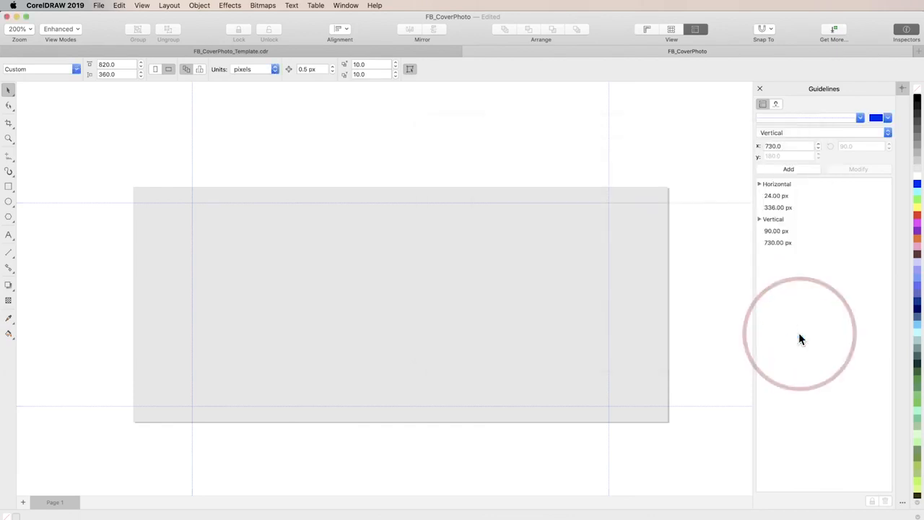
left_click(223, 165)
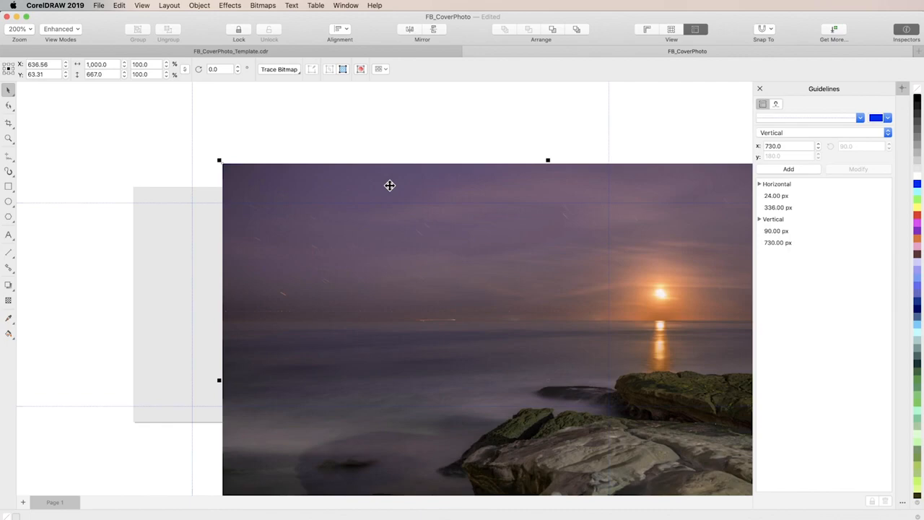
Step: PowerClip the seascape photo inside the gray page-sized rectangle
right_click(390, 186)
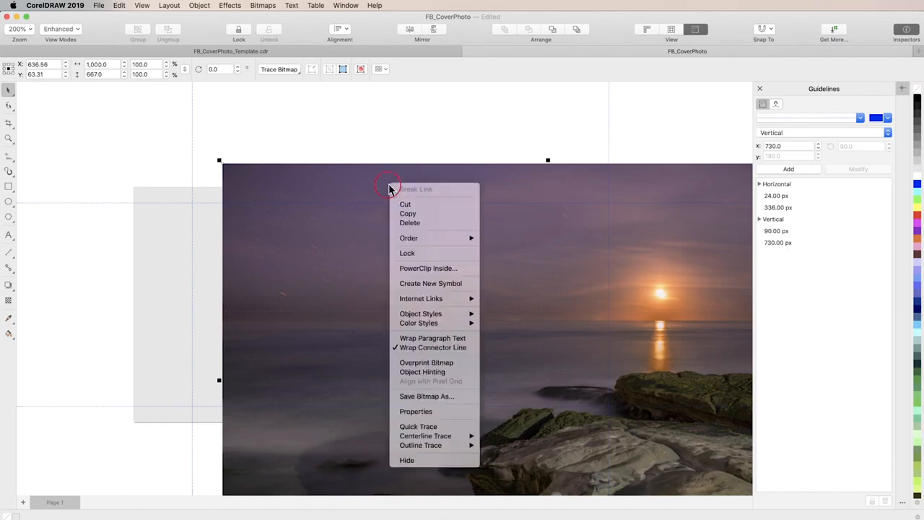
left_click(435, 268)
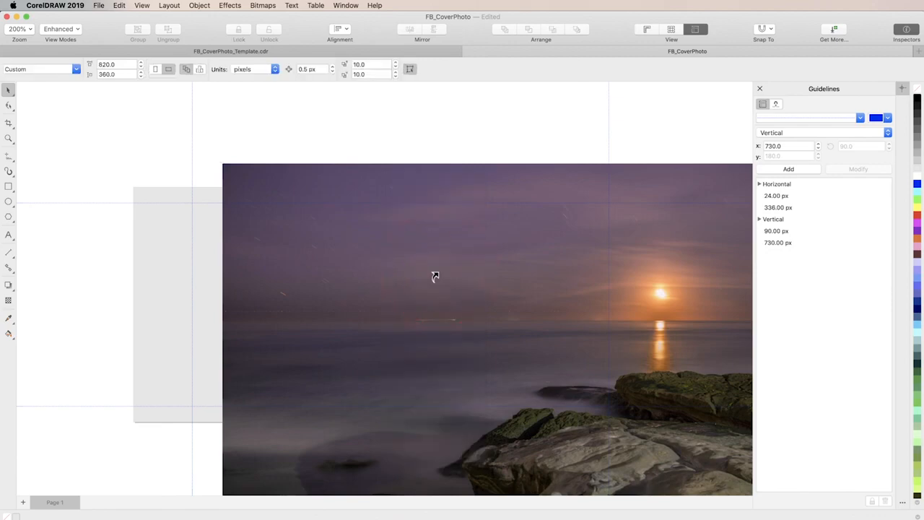
left_click(173, 249)
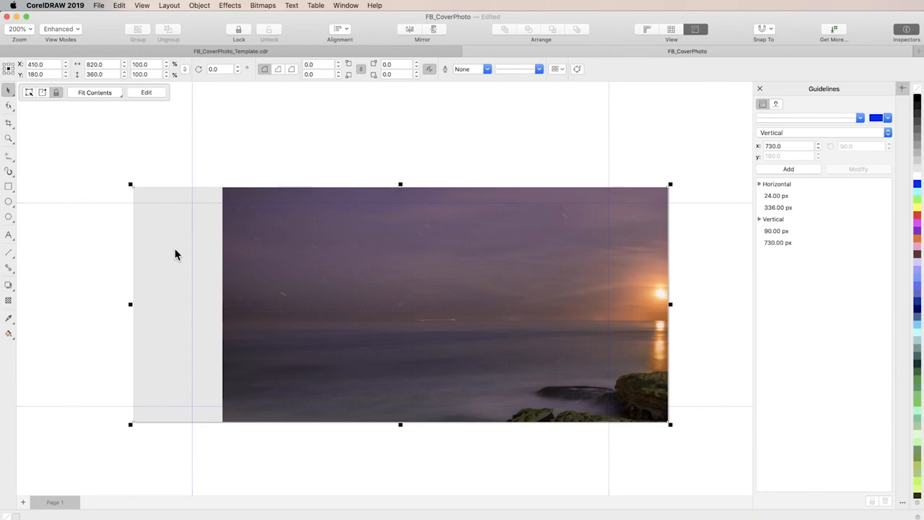
Step: Edit the PowerClip contents and reposition the photo to about X 399, Y 127 px so it fills the frame, then finish editing
left_click(148, 94)
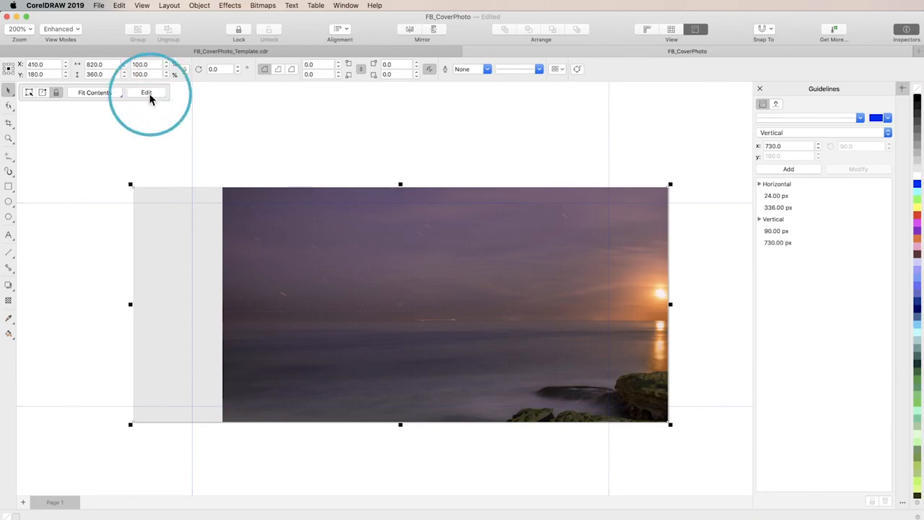
left_click(433, 306)
left_click_drag(443, 309, 295, 282)
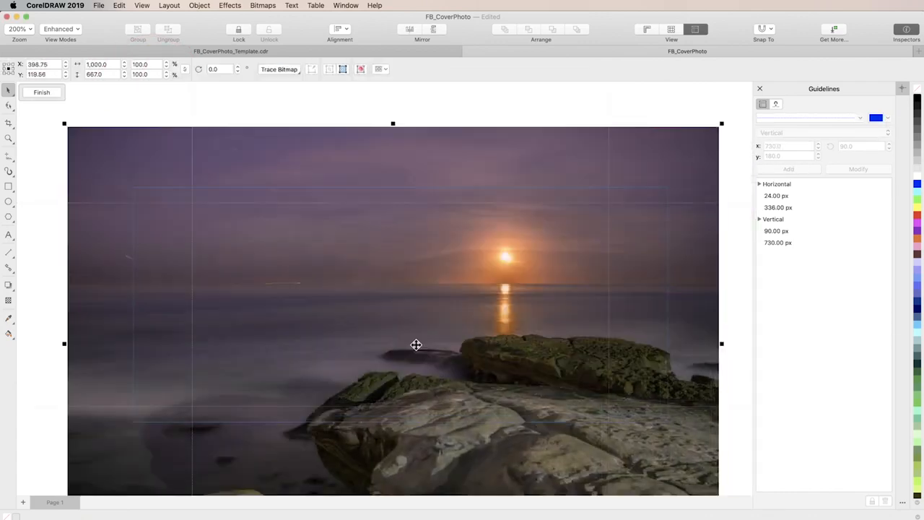
key("Up")
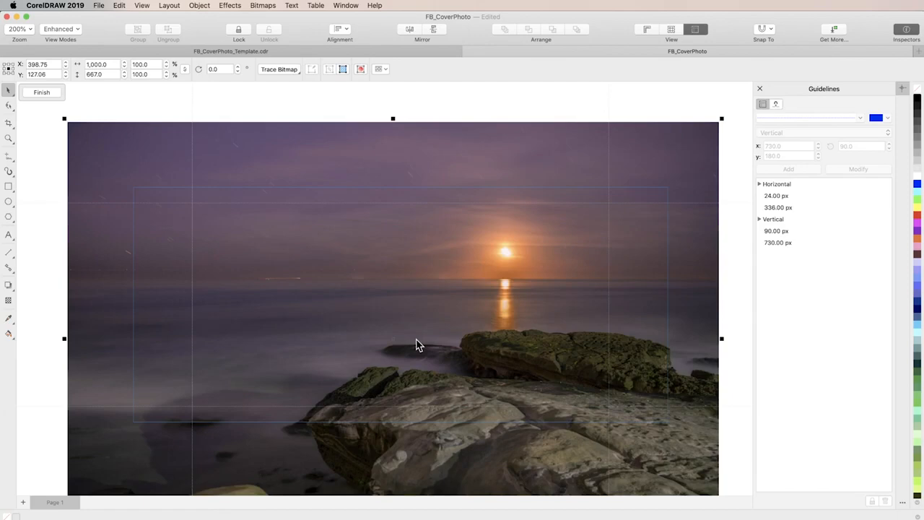
left_click(58, 93)
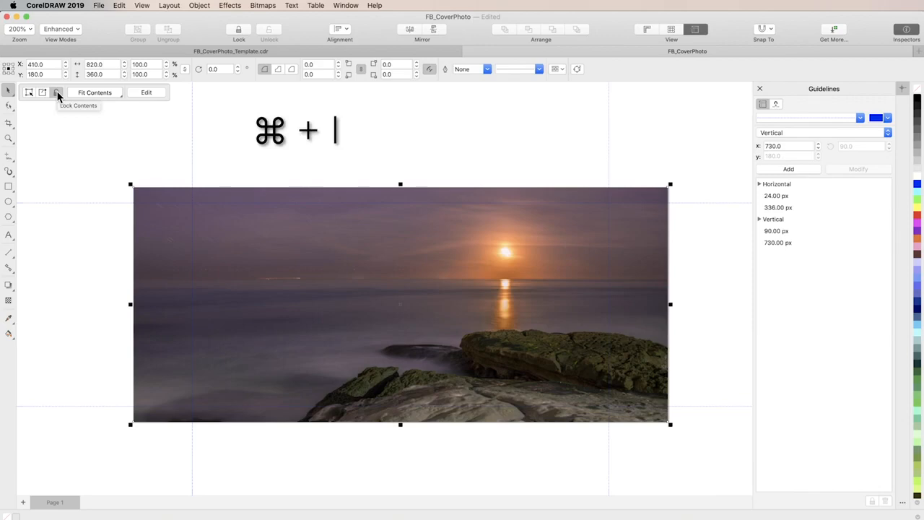
Step: Place the white Nerd Guys logo, the nerdguys2.png file, from the Photographer folder in DISCOVERY_CENTER's Facebook Cover Photo folder
key("super+i")
left_click(467, 239)
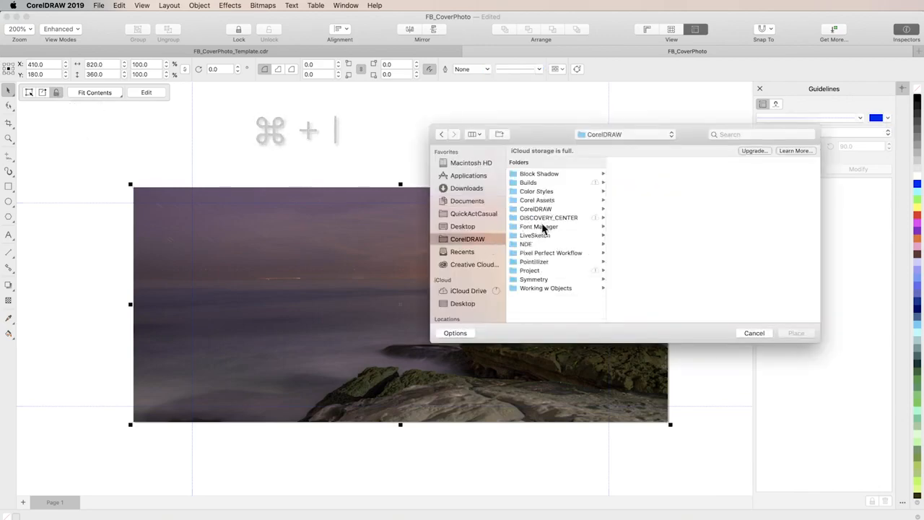
left_click(548, 217)
left_click(639, 191)
left_click(739, 174)
left_click(745, 218)
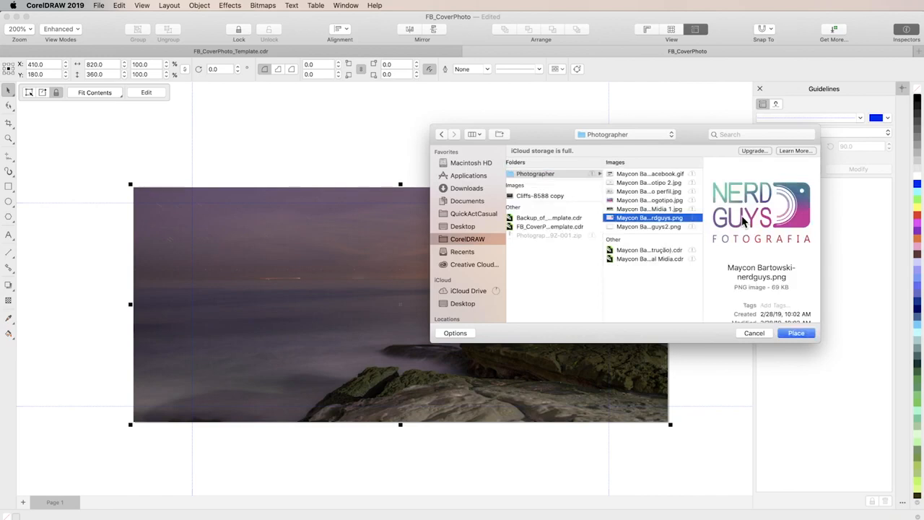
left_click(648, 228)
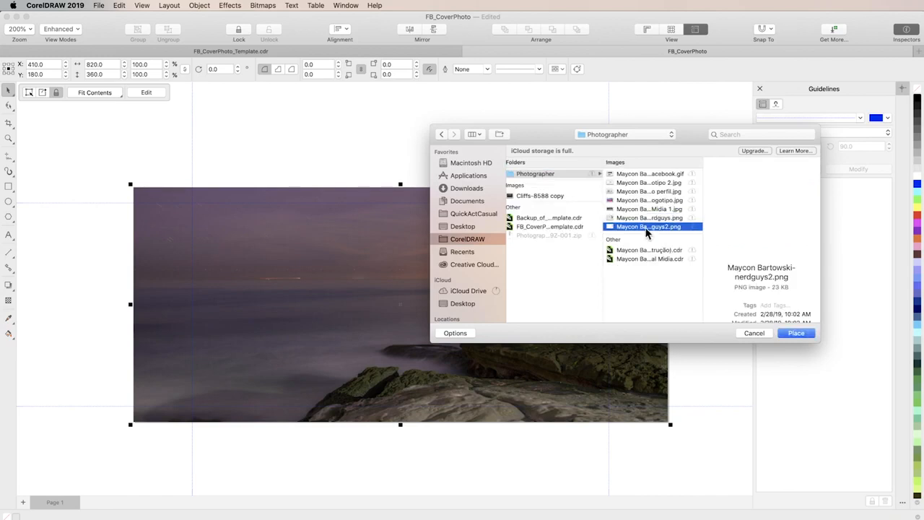
left_click(788, 332)
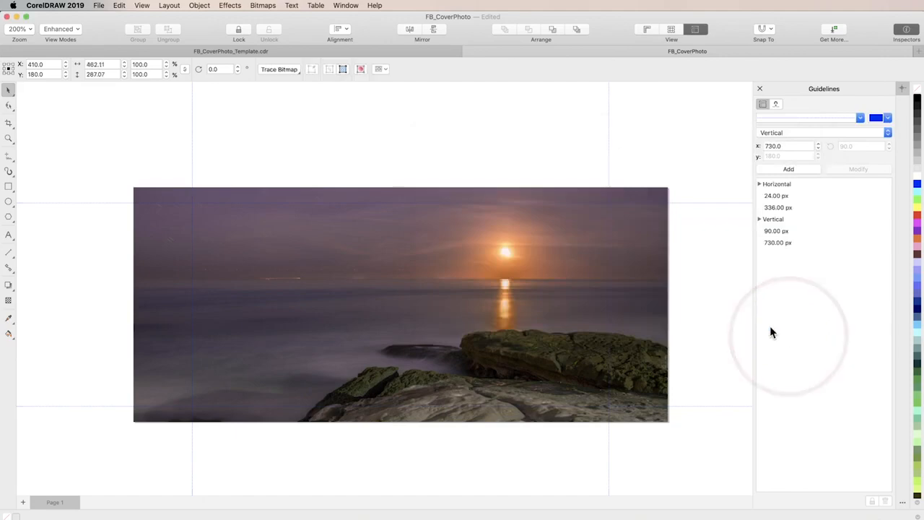
Step: Scale the logo to about 249 x 155 px, position it over the sea to the left of the sun, and deselect it
left_click(417, 258)
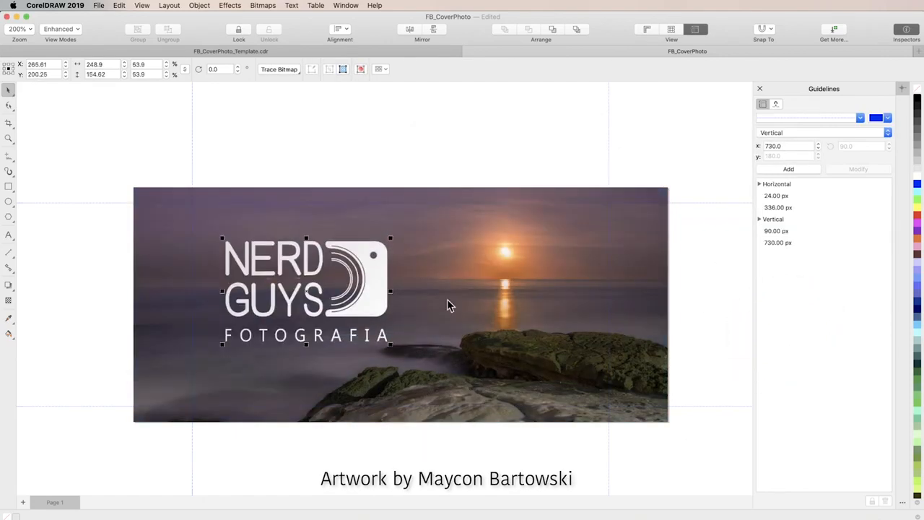
left_click(469, 325)
mouse_move(369, 295)
left_mouse_down()
mouse_move(369, 281)
mouse_move(365, 288)
left_mouse_up()
left_click(464, 148)
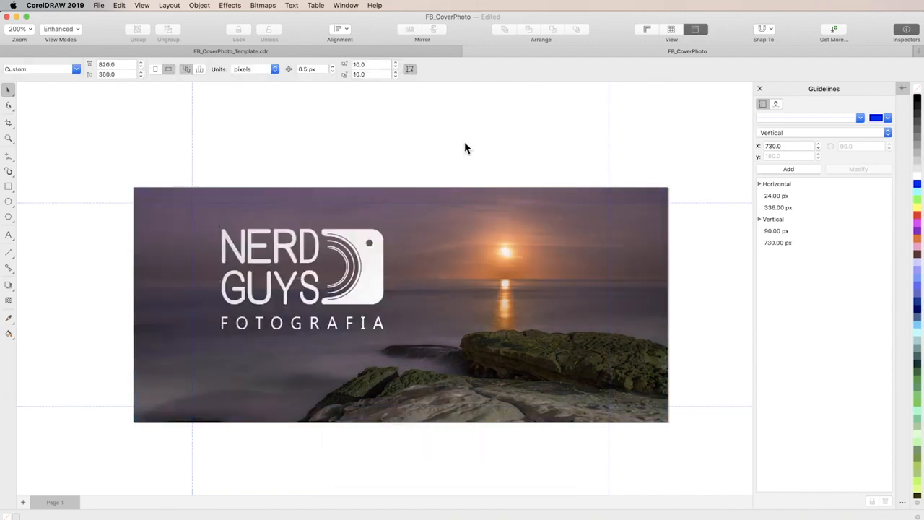
Step: Start a web export of the cover photo and set the format to JPEG
left_click(99, 6)
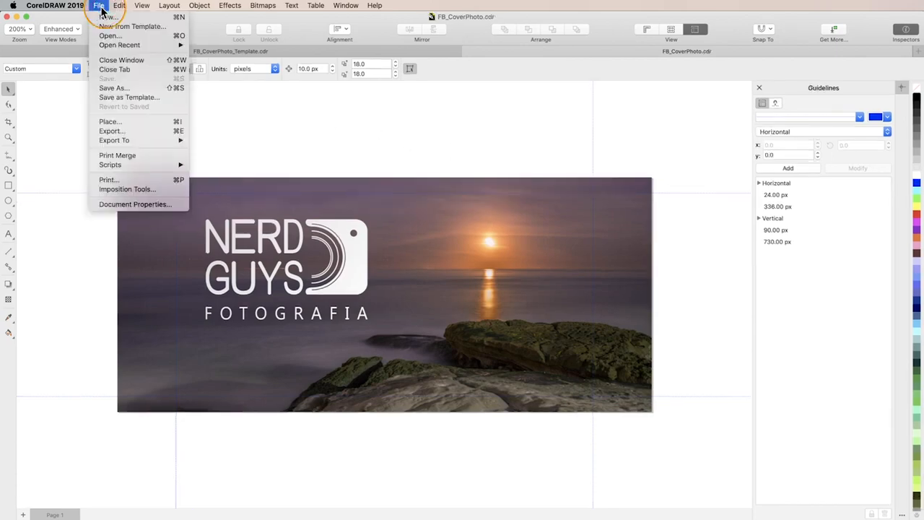
mouse_move(141, 137)
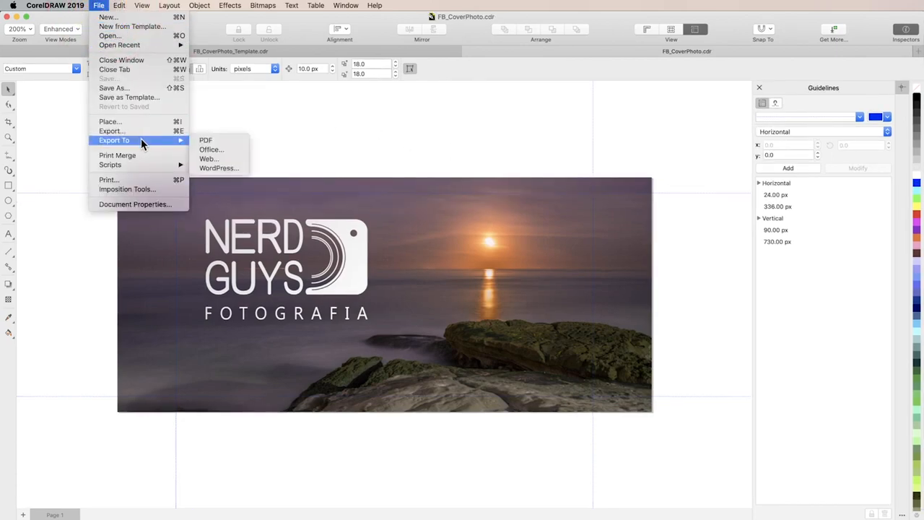
left_click(217, 159)
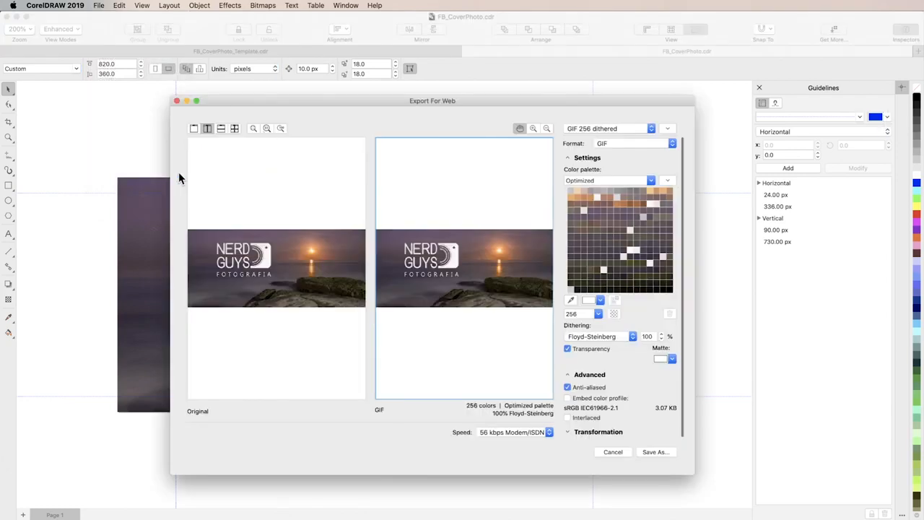
left_click(664, 143)
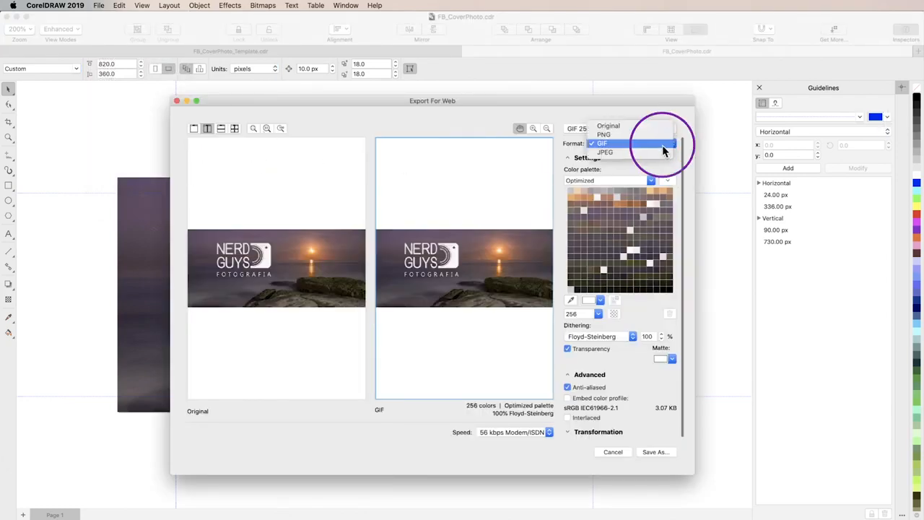
left_click(657, 153)
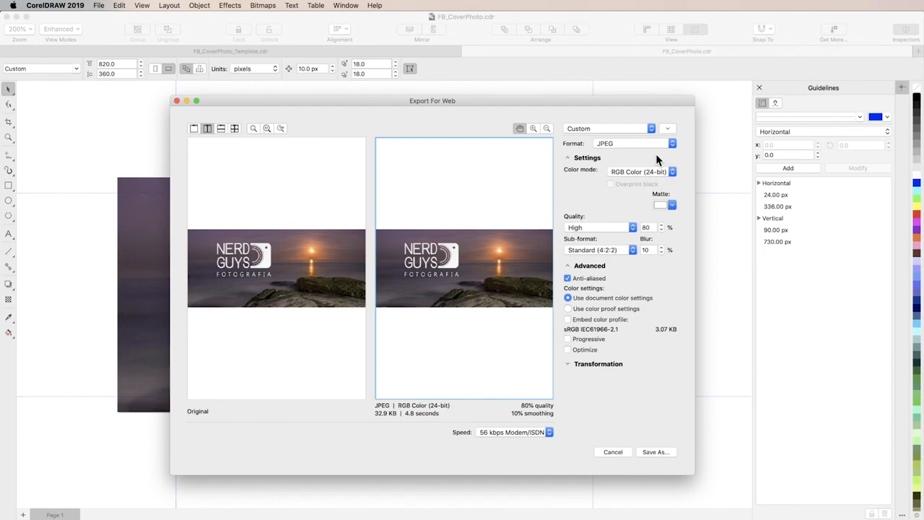
Step: Save the exported image as FB_CoverPhoto_1 in the Facebook Cover Photo folder inside DISCOVERY_CENTER
left_click(666, 453)
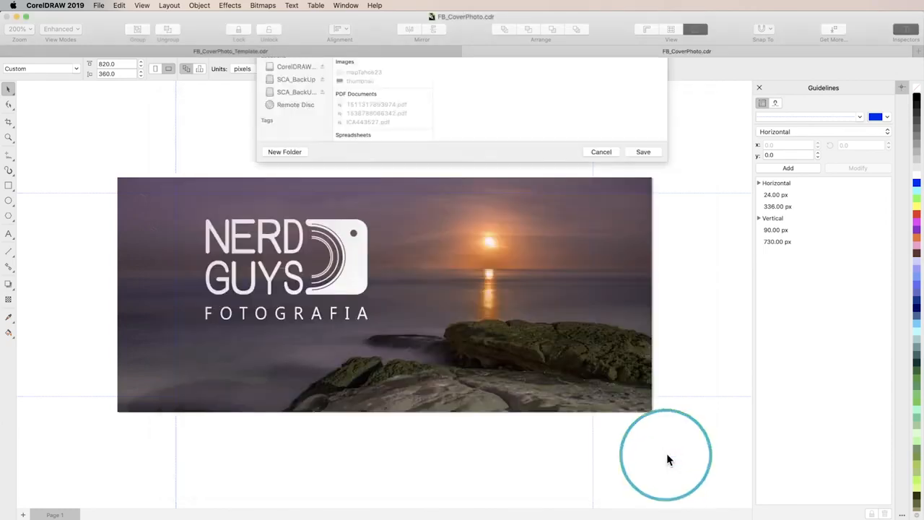
left_click(376, 189)
left_click(459, 180)
left_click(642, 373)
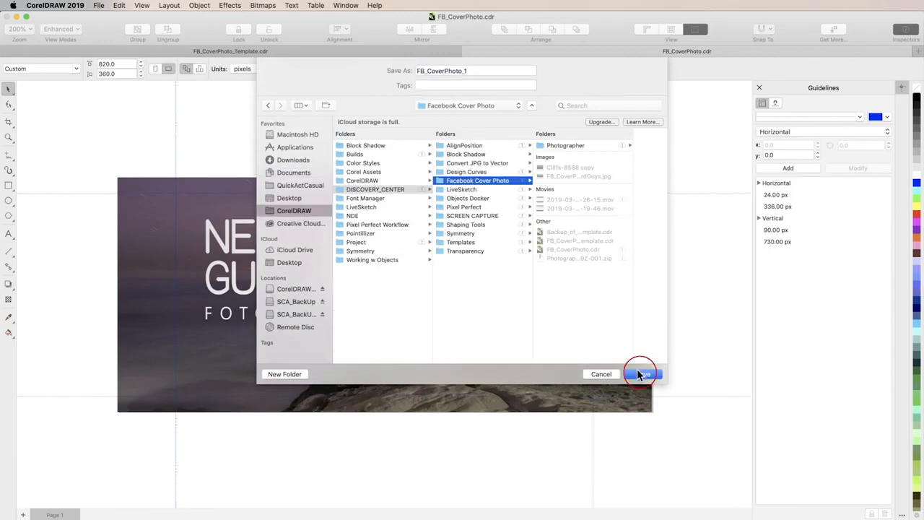